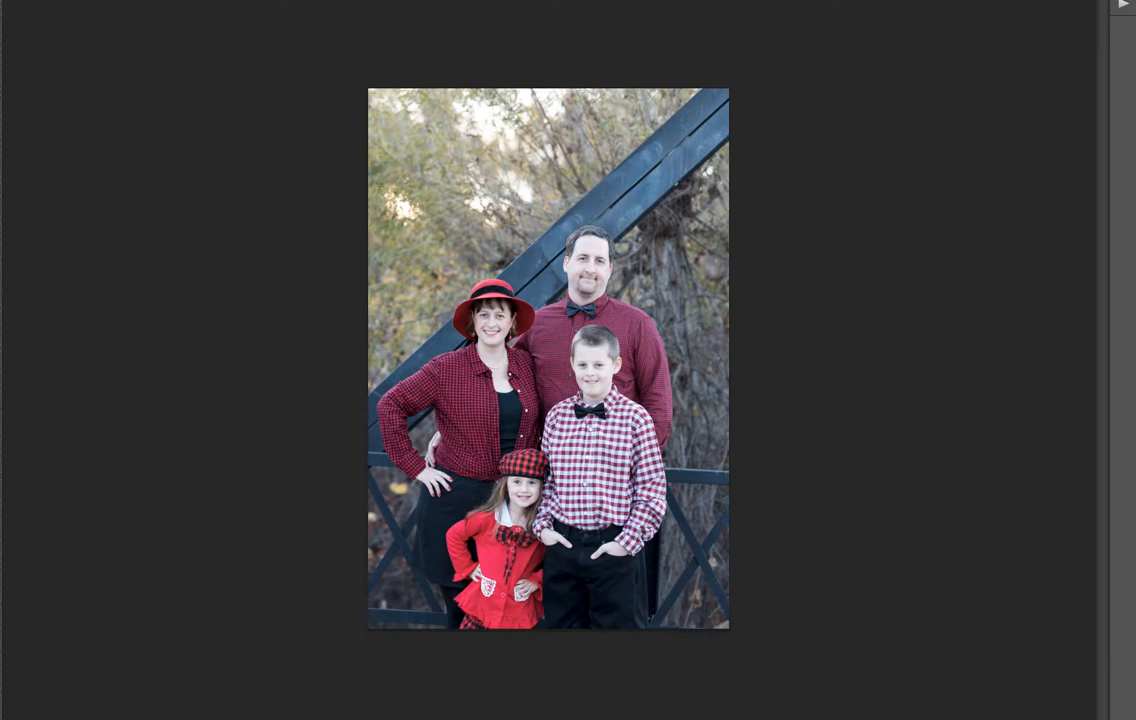
# Step: Examine the layer mask as a red overlay, close up around the beam and the man's head, and return to the normal image view
pyautogui.press('\\')
pyautogui.hotkey('ctrl', '+')
pyautogui.hotkey('ctrl', '+')
pyautogui.hotkey('ctrl', '+')
pyautogui.hotkey('ctrl', '+')
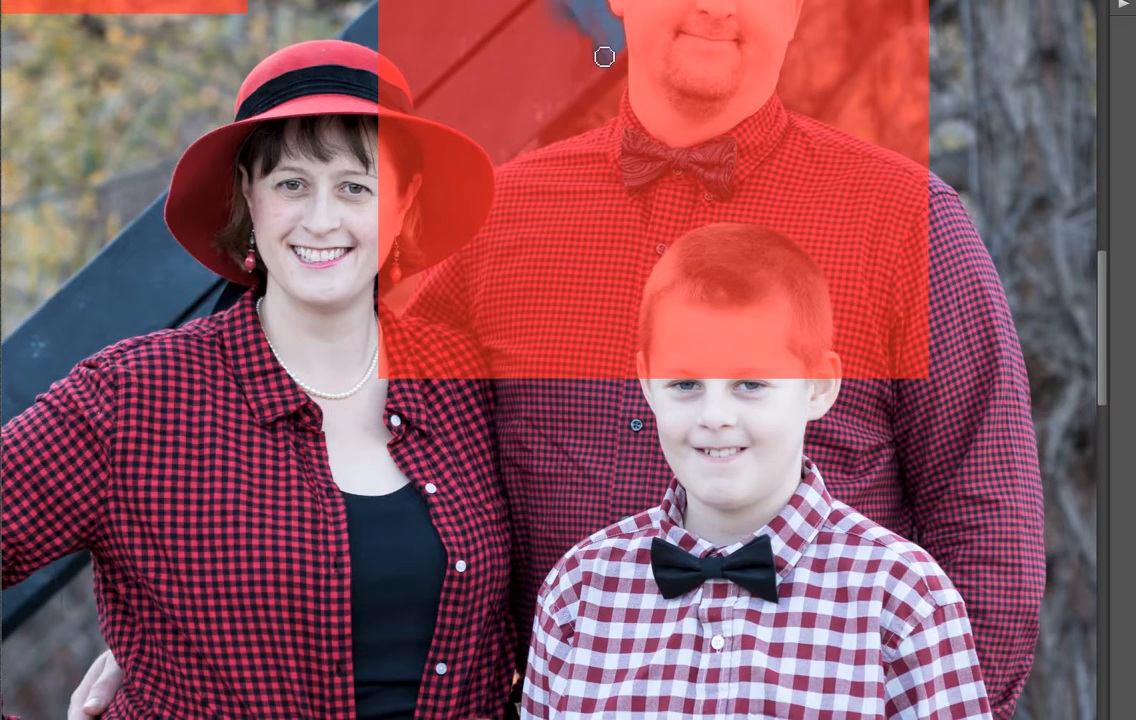
pyautogui.scroll(4, 604, 53)
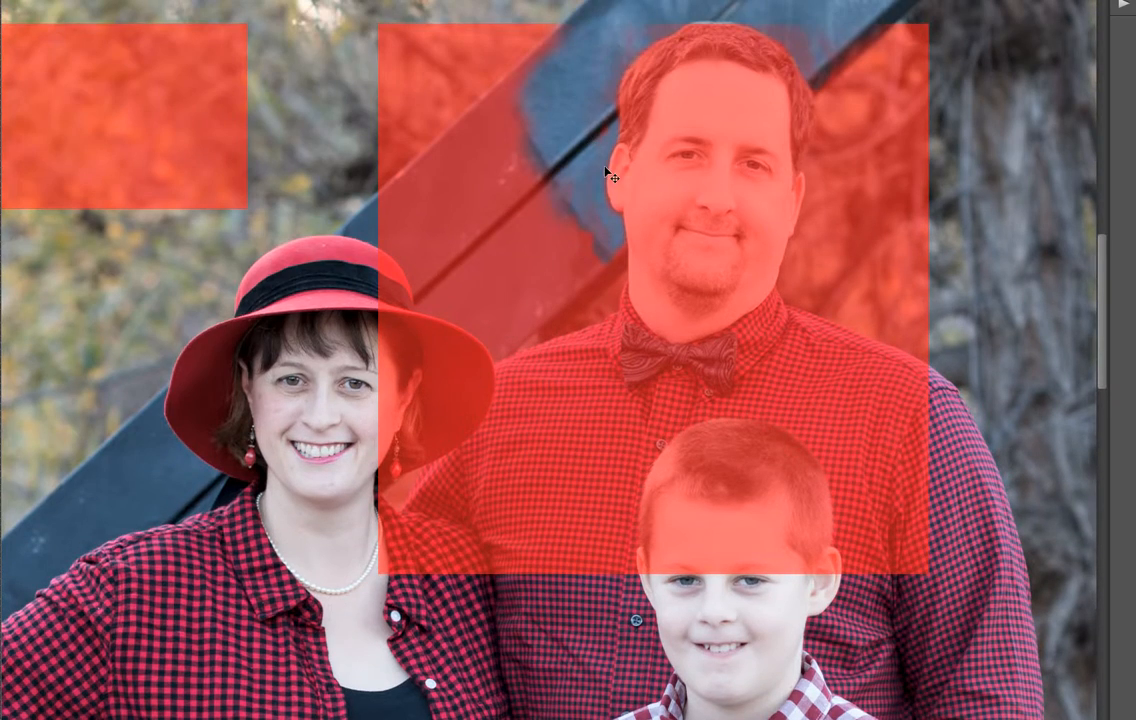
pyautogui.hotkey('ctrl', '+')
pyautogui.scroll(2, 667, 101)
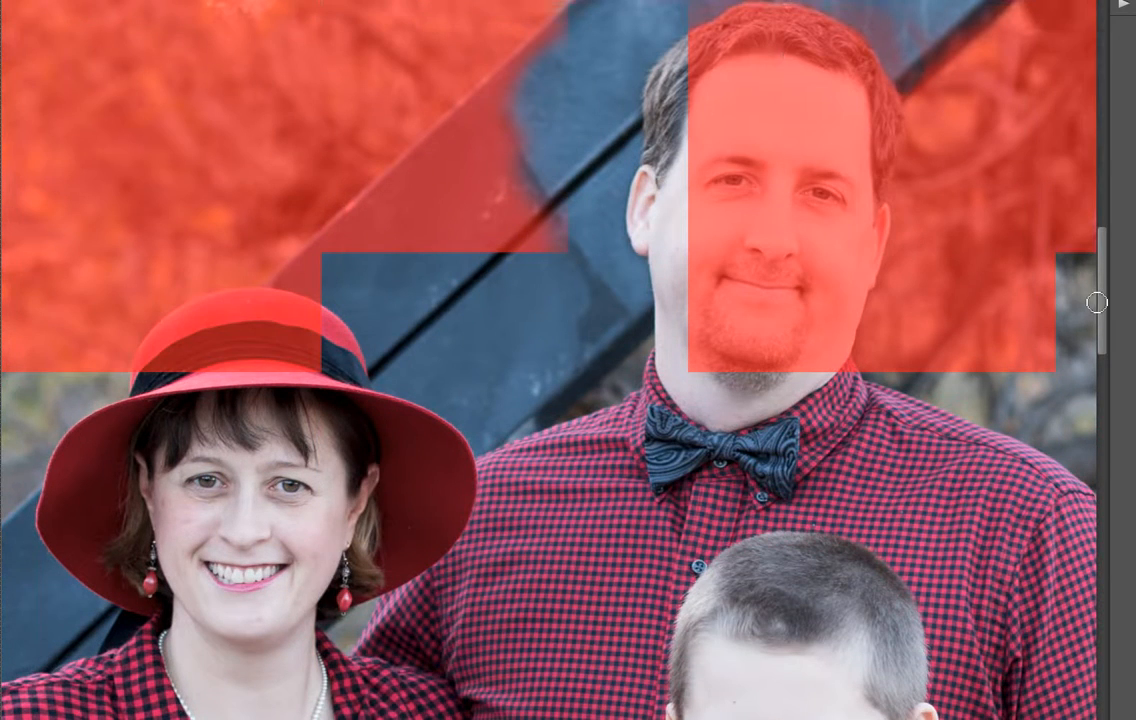
pyautogui.scroll(1, 1096, 302)
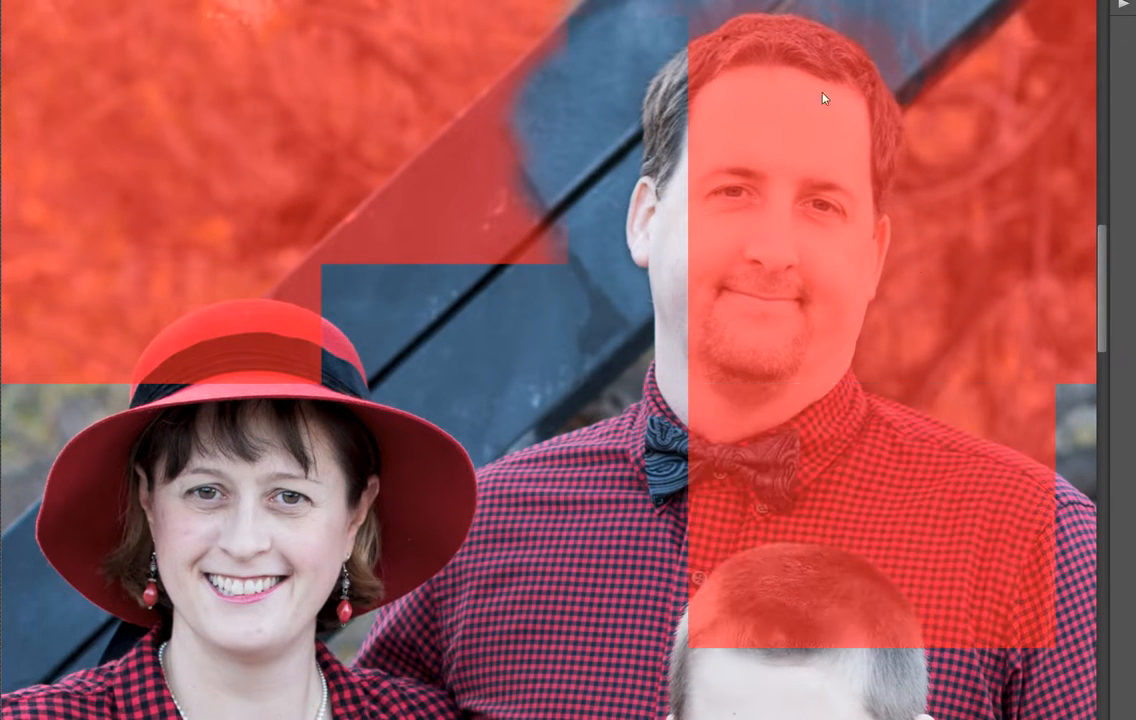
pyautogui.press('pageup')
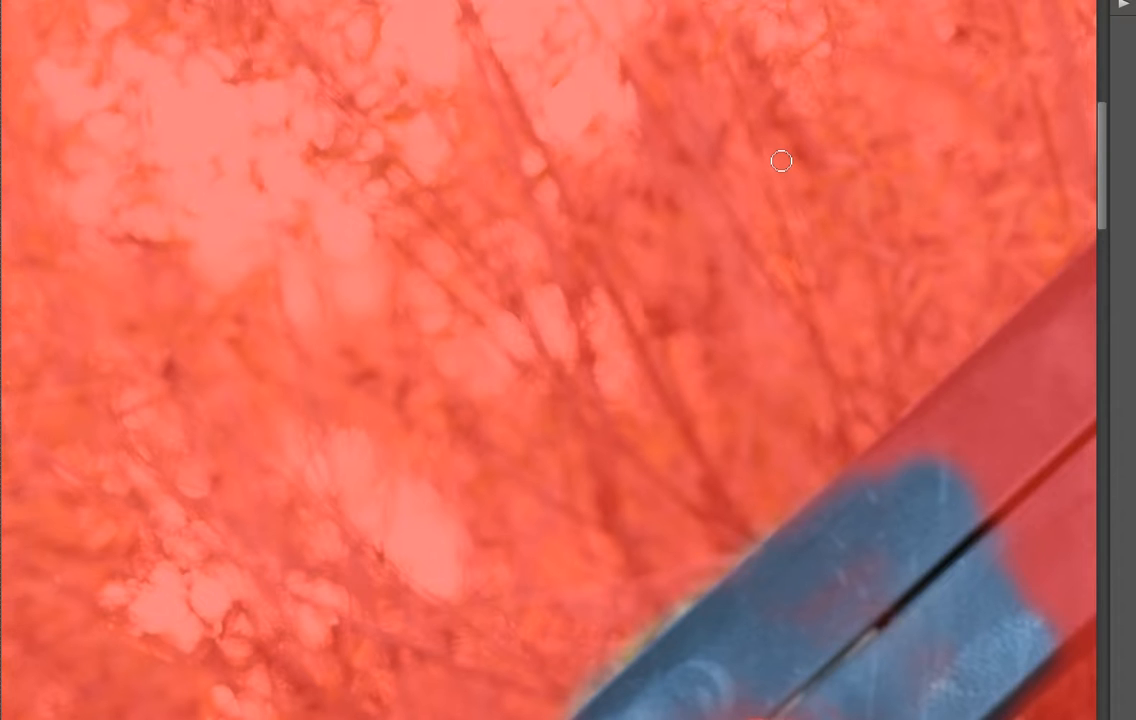
pyautogui.scroll(-2, 773, 611)
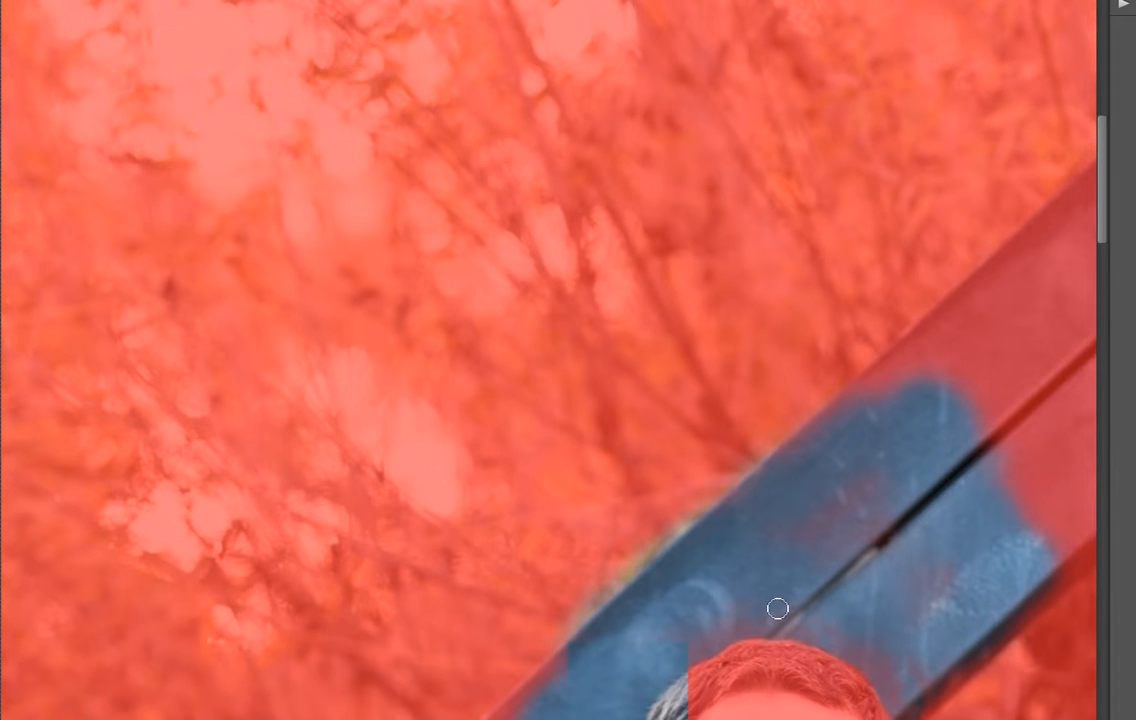
pyautogui.scroll(-3, 777, 608)
pyautogui.hotkey('ctrl', '0')
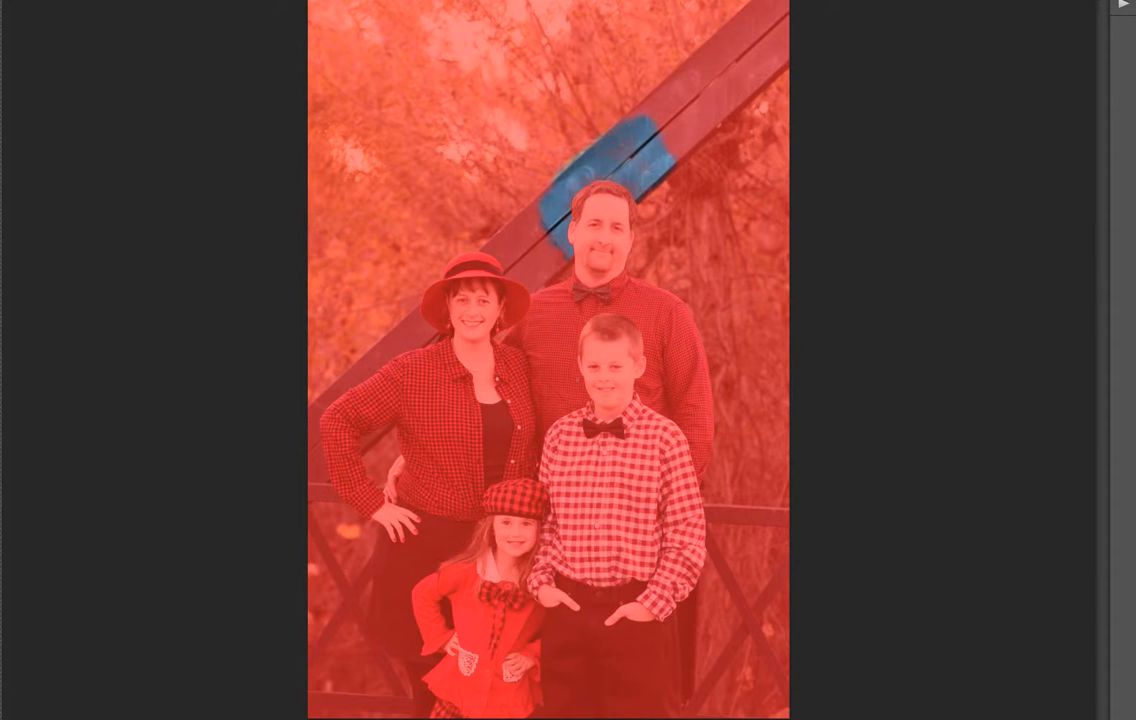
pyautogui.press('q')
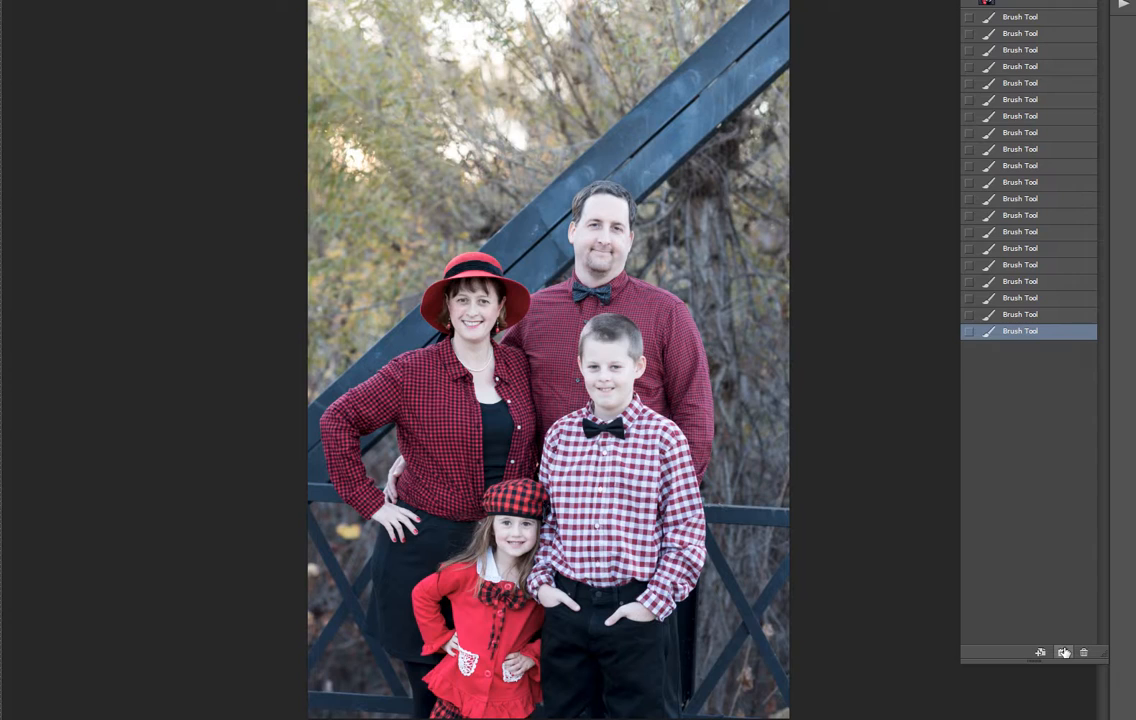
# Step: Save a history snapshot of the edit and compare it with the original image state, ending on Snapshot 1
pyautogui.click(1064, 652)
pyautogui.click(1020, 2)
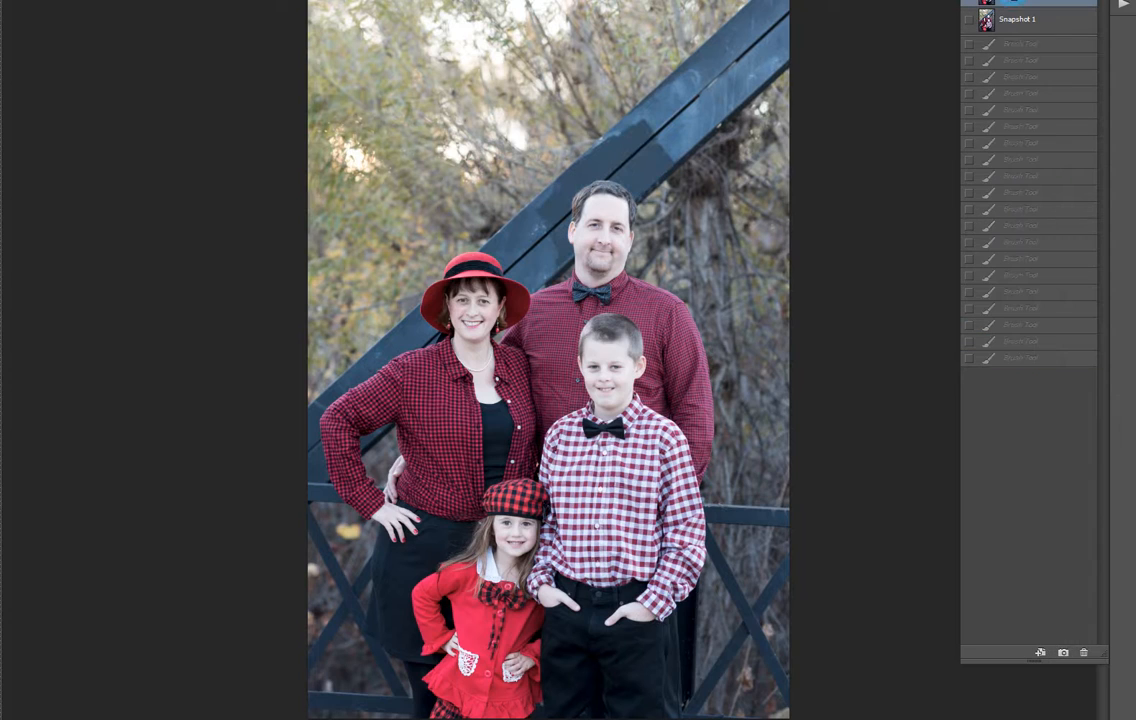
pyautogui.click(1016, 22)
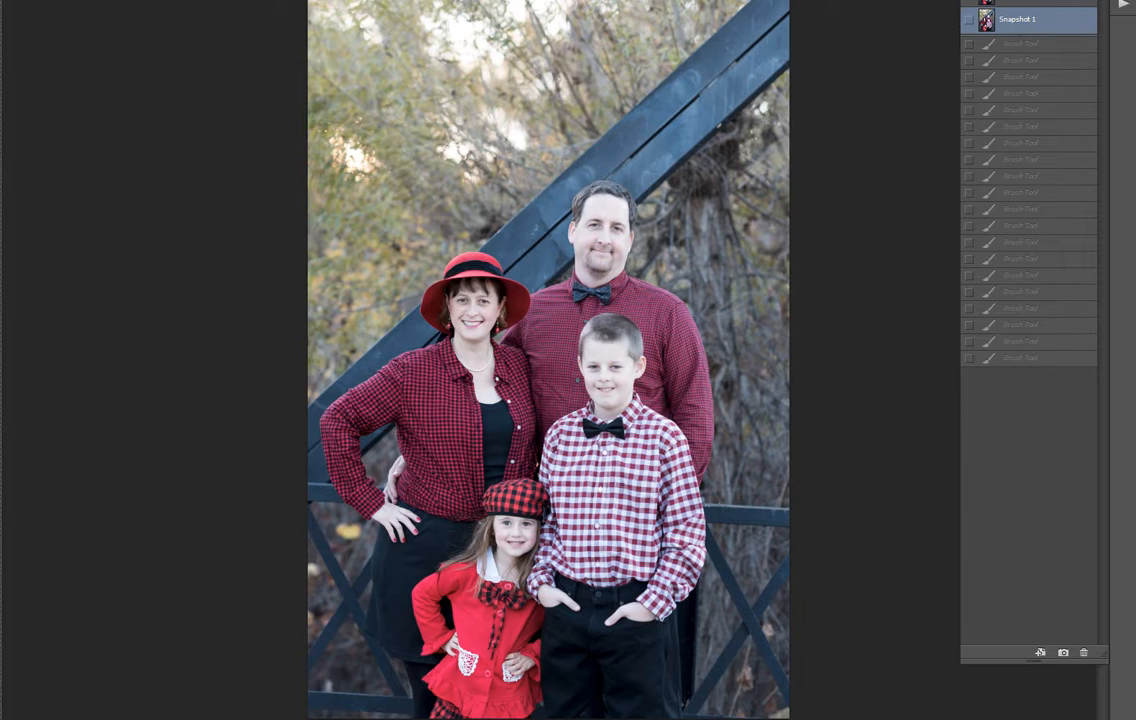
# Step: Flatten the image and duplicate the flattened picture onto a new layer
pyautogui.hotkey('alt', 'l')
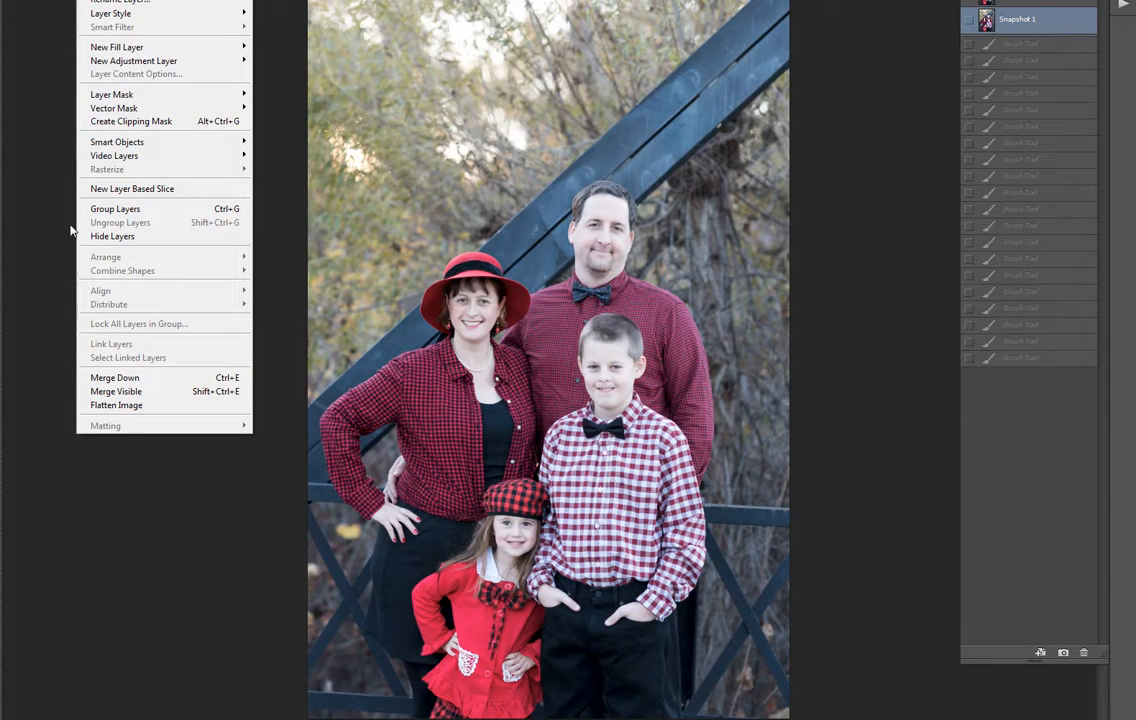
pyautogui.click(133, 405)
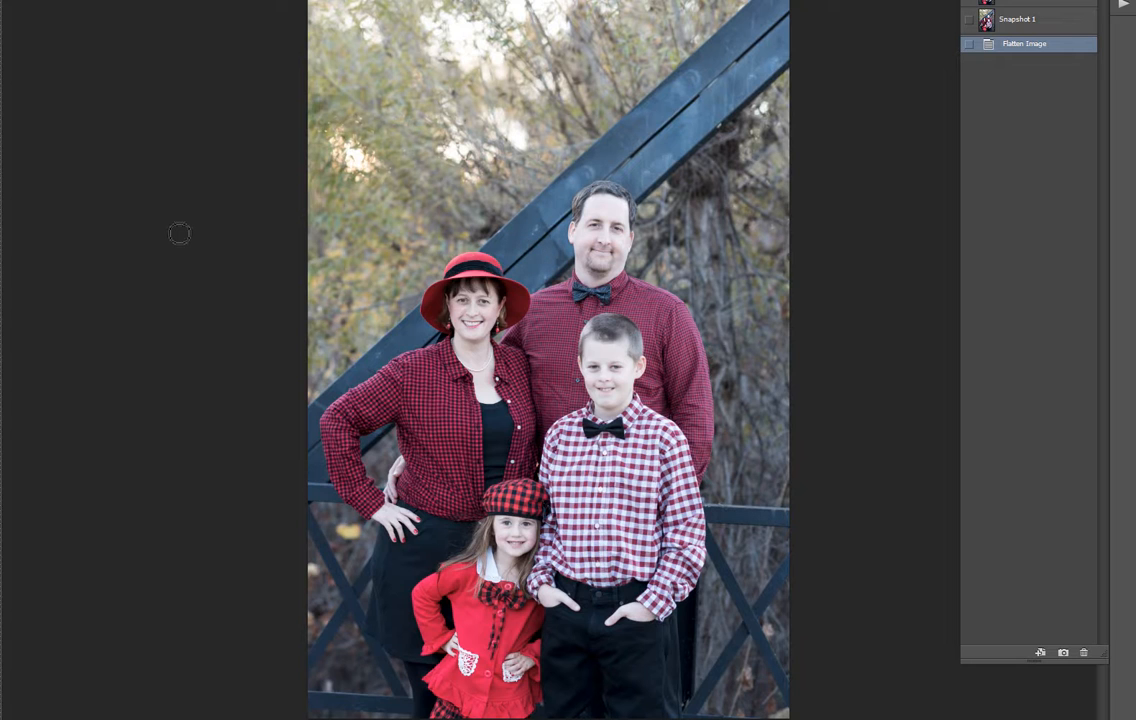
pyautogui.hotkey('ctrl', '+')
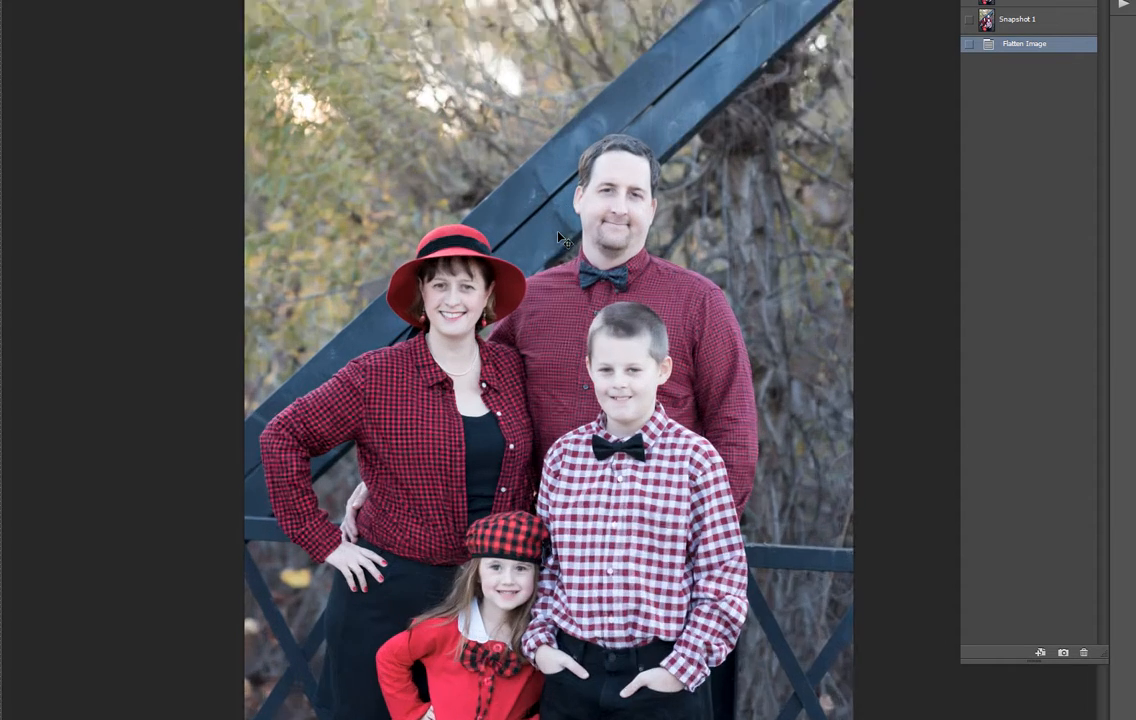
pyautogui.scroll(2, 560, 238)
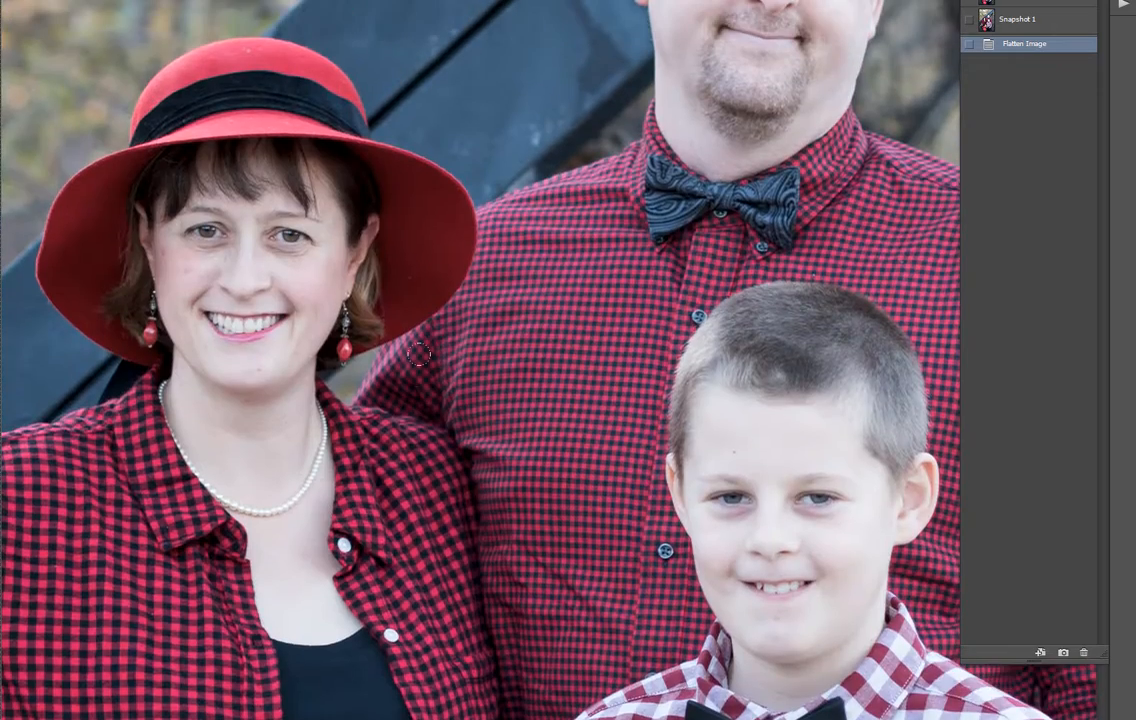
pyautogui.scroll(4, 419, 353)
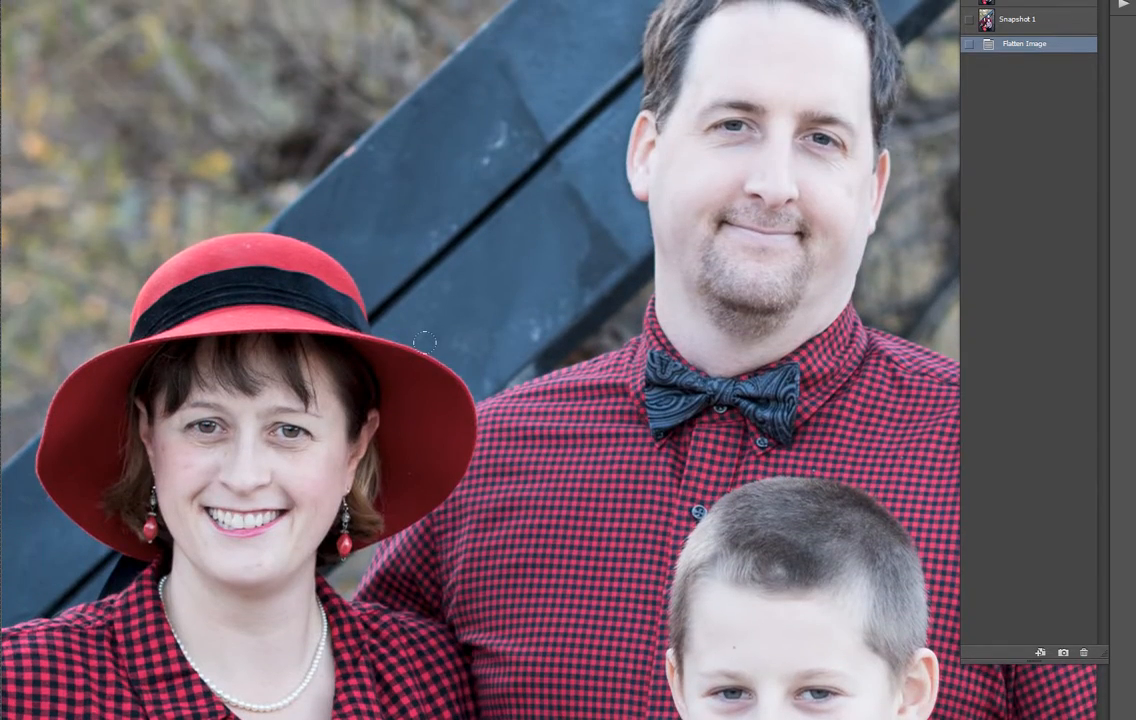
pyautogui.scroll(2, 424, 343)
pyautogui.scroll(2, 500, 276)
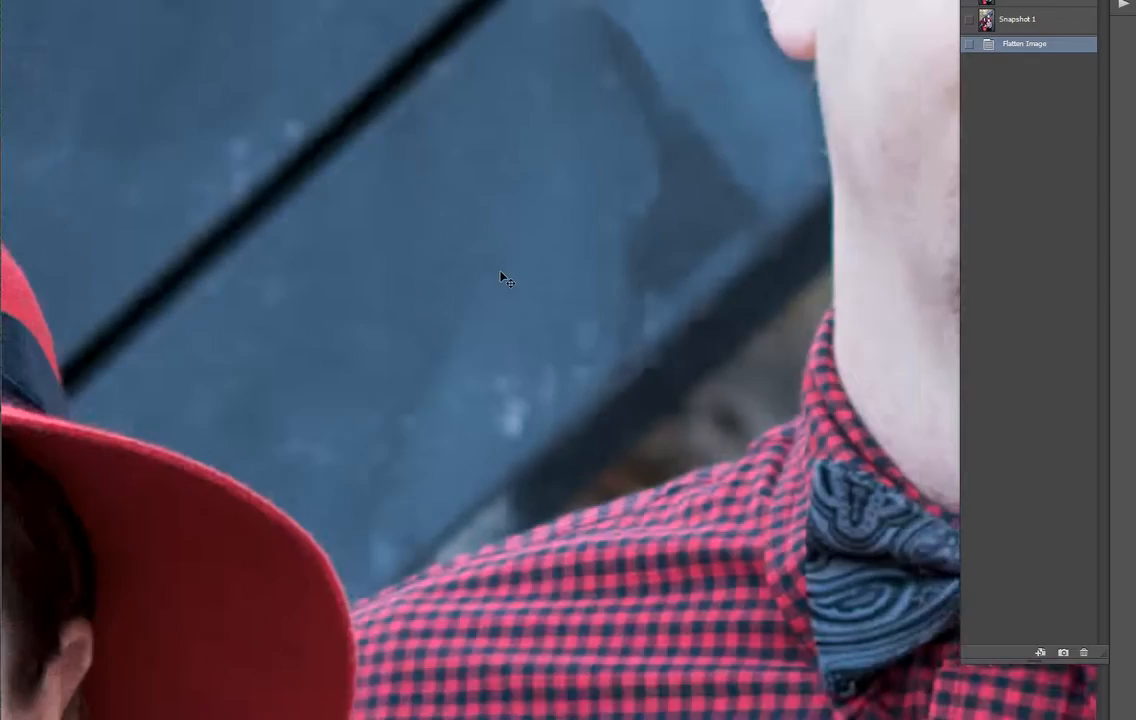
pyautogui.scroll(2, 487, 320)
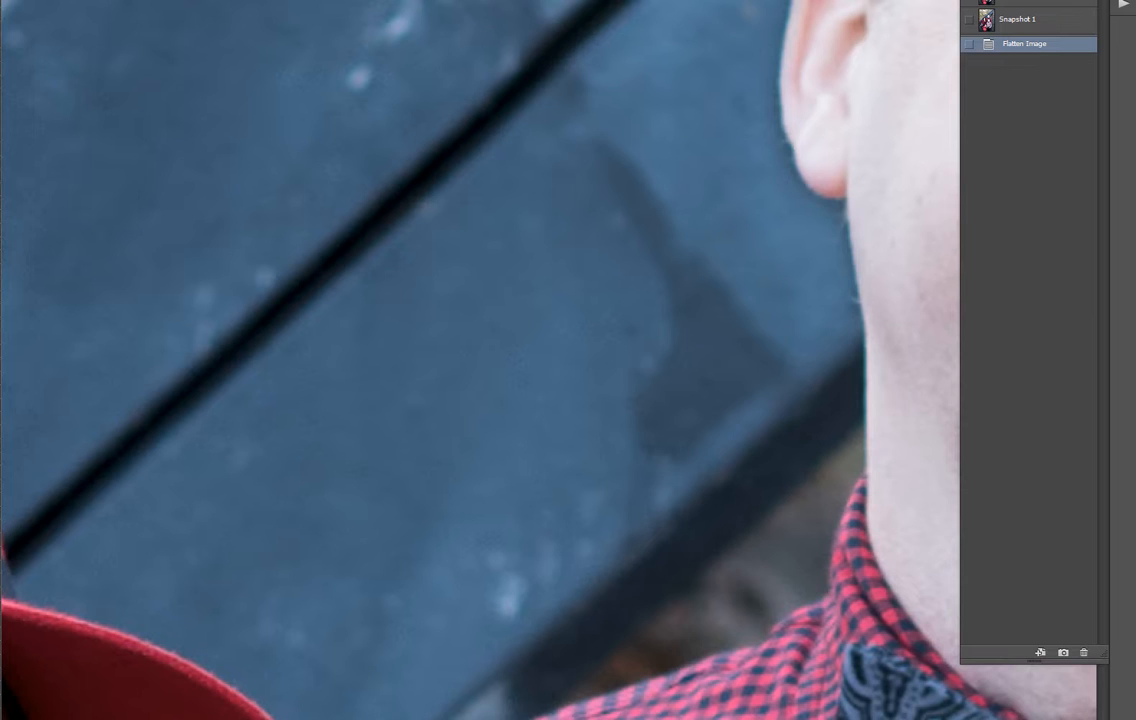
pyautogui.hotkey('ctrl', 'j')
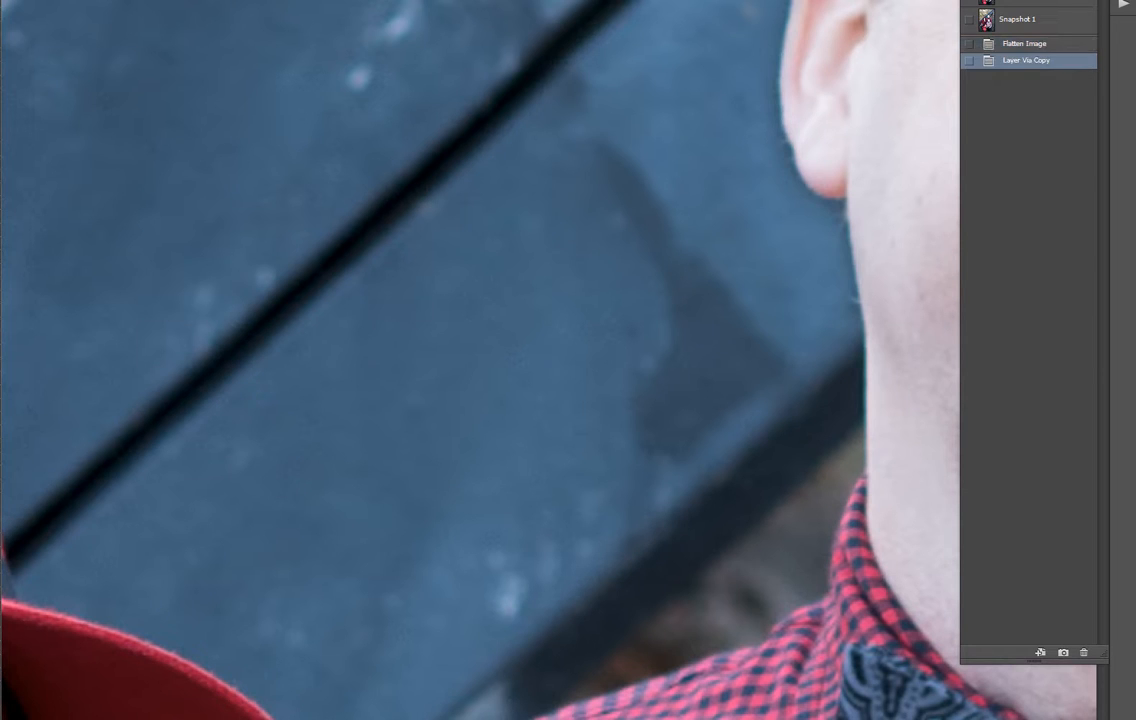
# Step: Clone clean blue paint over the lower part of the dark patch on the beam beside the man's neck
pyautogui.scroll(1, 487, 320)
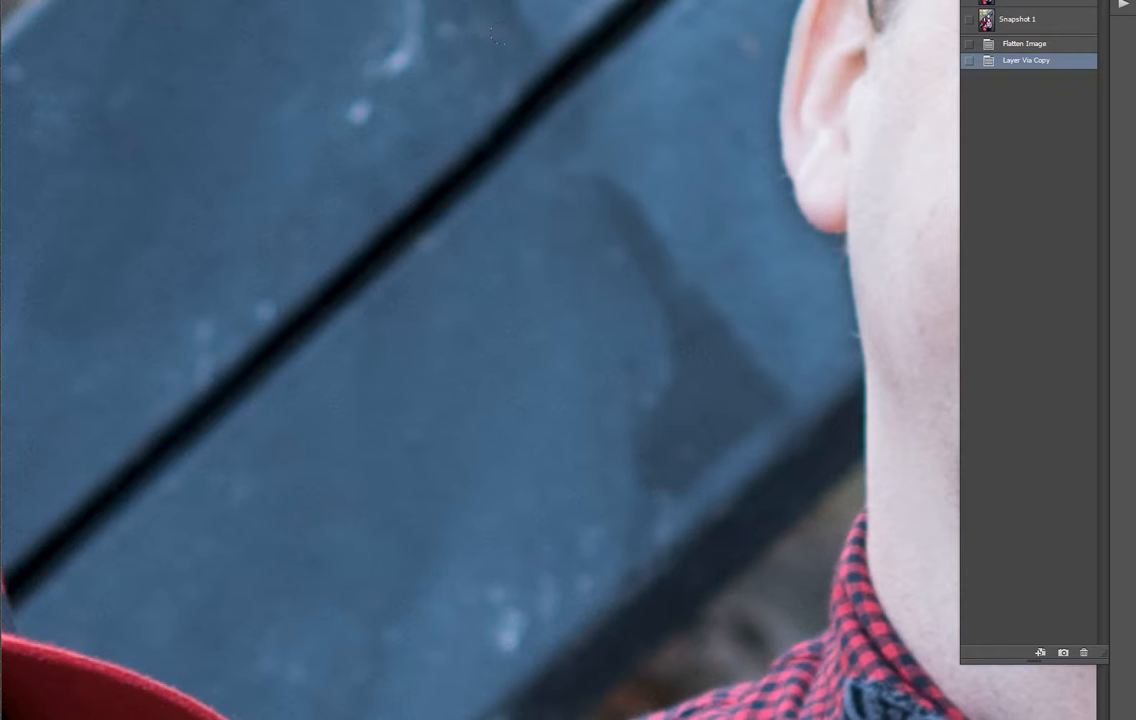
pyautogui.click(560, 94)
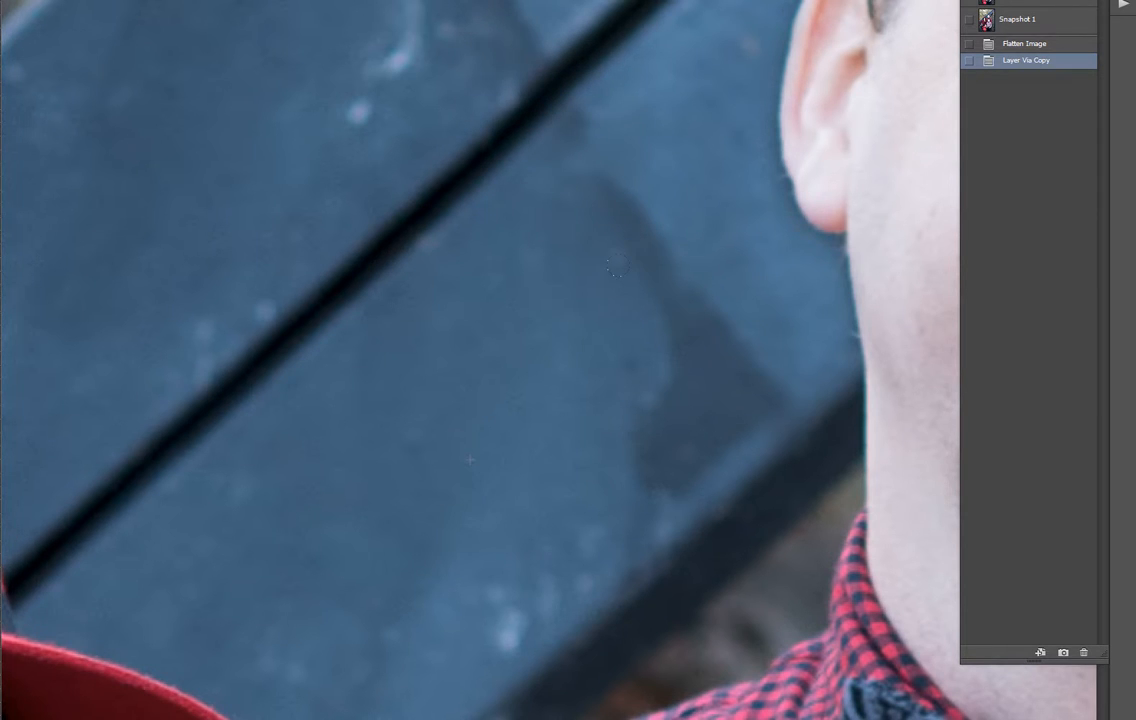
pyautogui.click(731, 356)
pyautogui.click(731, 356)
pyautogui.click(727, 366)
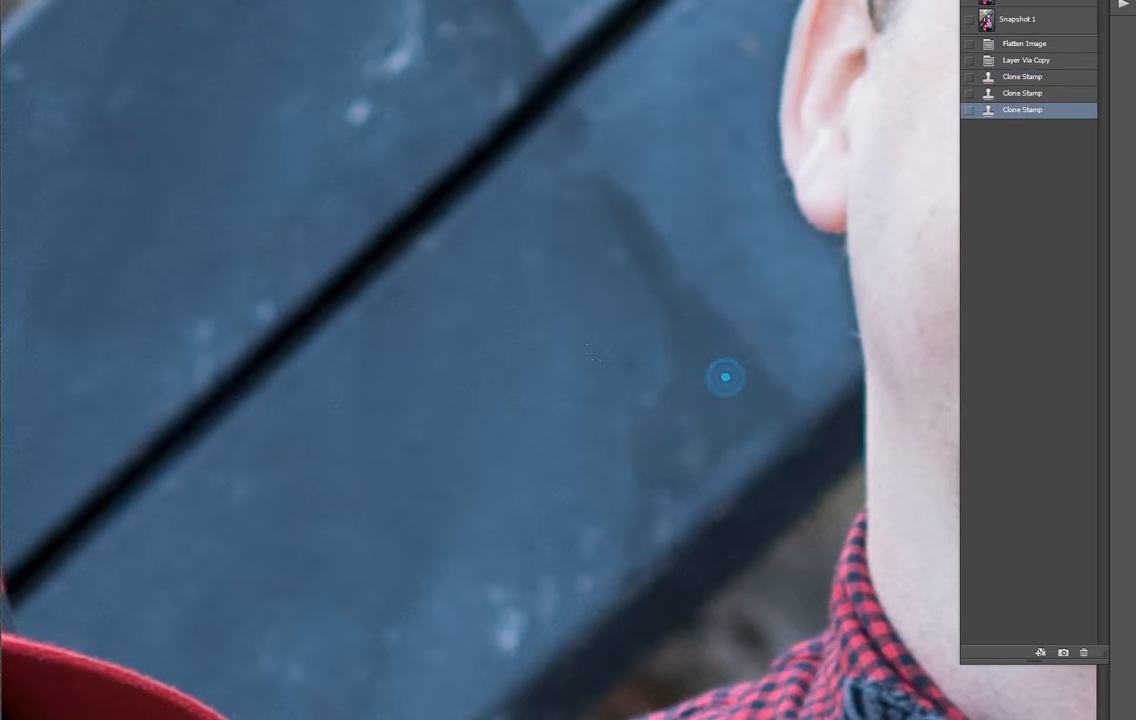
pyautogui.click(723, 375)
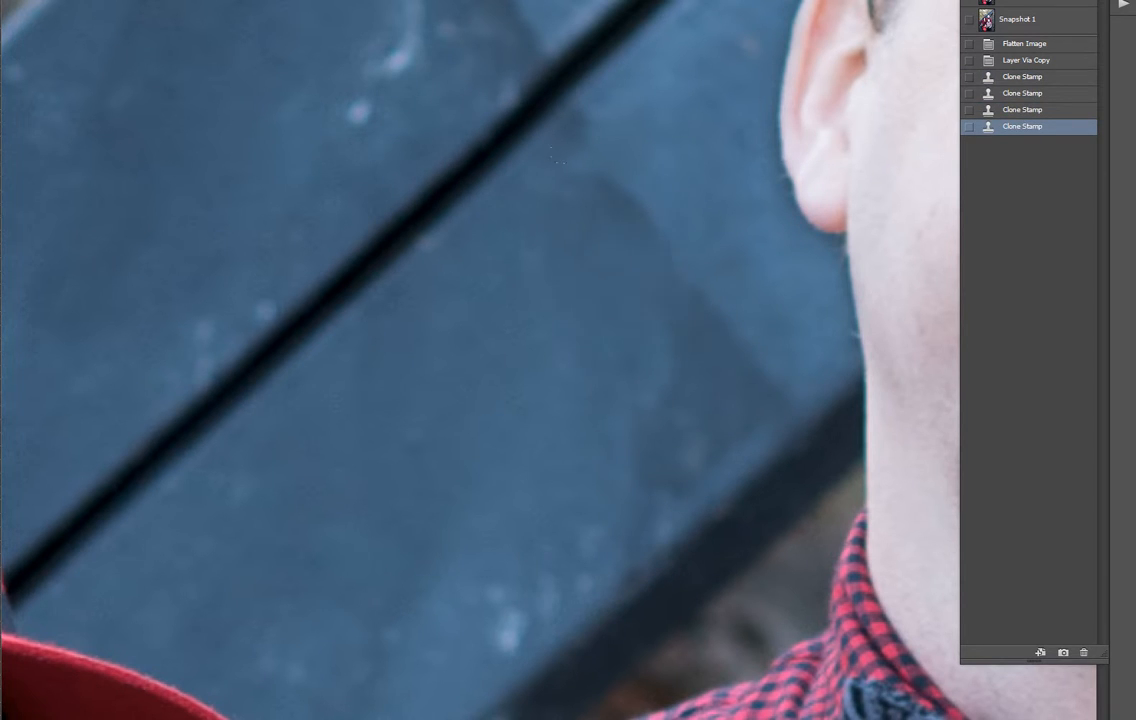
# Step: Clone over the upper part of the dark patch and its remaining edges on the beam's lower plank beside the man's ear
pyautogui.click(608, 202)
pyautogui.moveTo(608, 202); pyautogui.dragTo(652, 292)
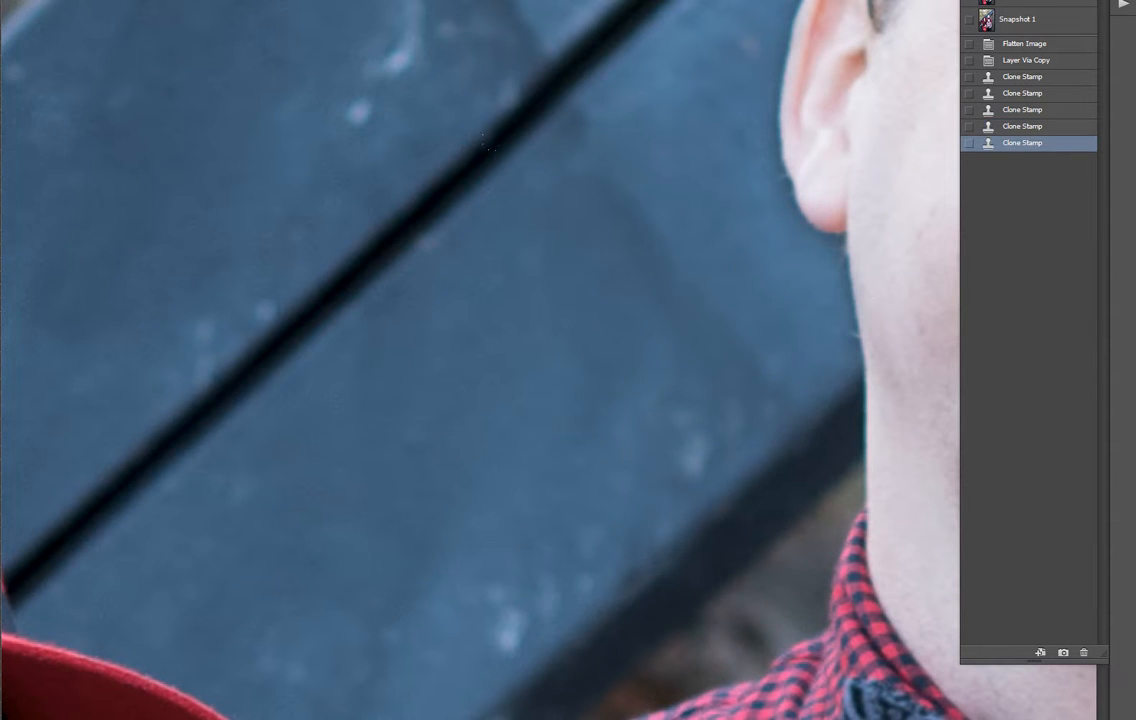
pyautogui.keyDown('alt'); pyautogui.click(531, 111); pyautogui.keyUp('alt')
pyautogui.click(573, 151)
pyautogui.moveTo(573, 151)
pyautogui.mouseDown()
pyautogui.moveTo(644, 304)
pyautogui.moveTo(646, 340)
pyautogui.moveTo(704, 393)
pyautogui.mouseUp()
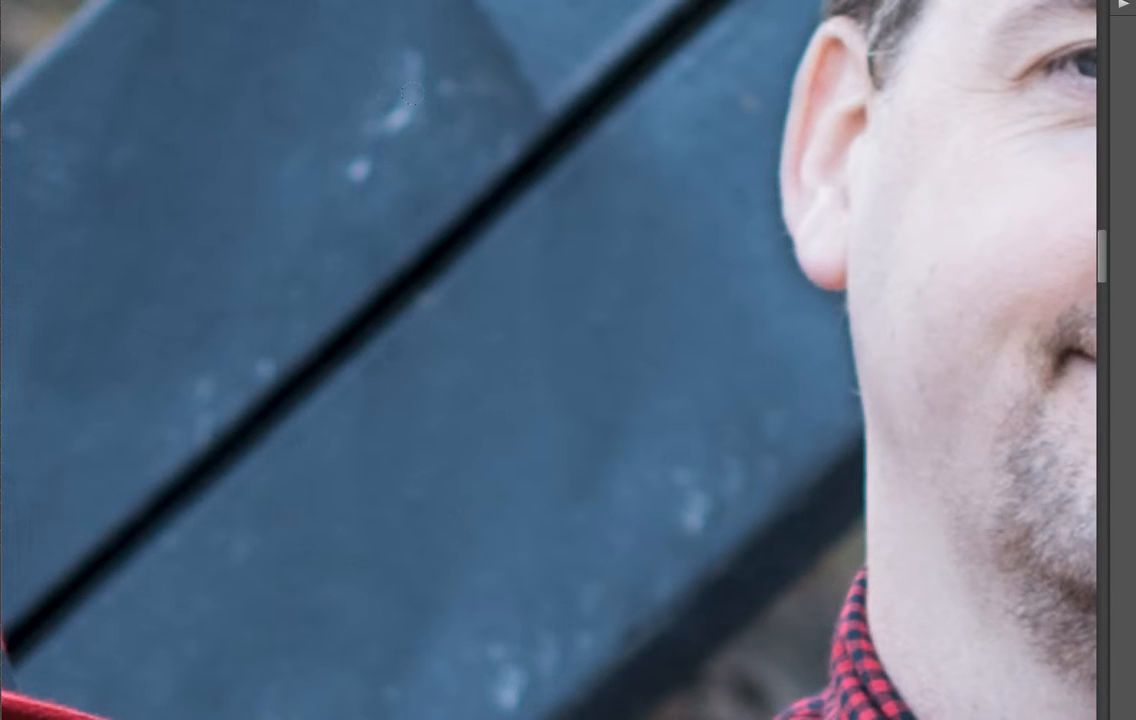
# Step: Clone away the dark diagonal edge on the beam's upper plank beside the man's head, undoing the last stroke
pyautogui.scroll(4, 410, 92)
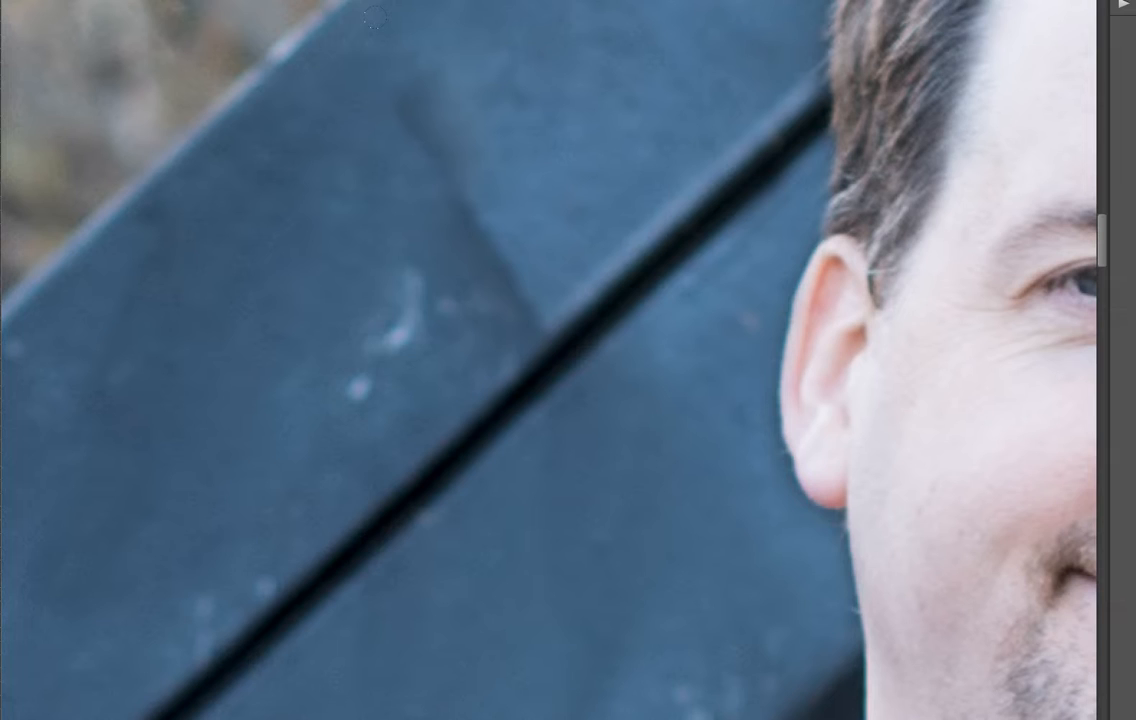
pyautogui.moveTo(446, 162); pyautogui.dragTo(430, 245)
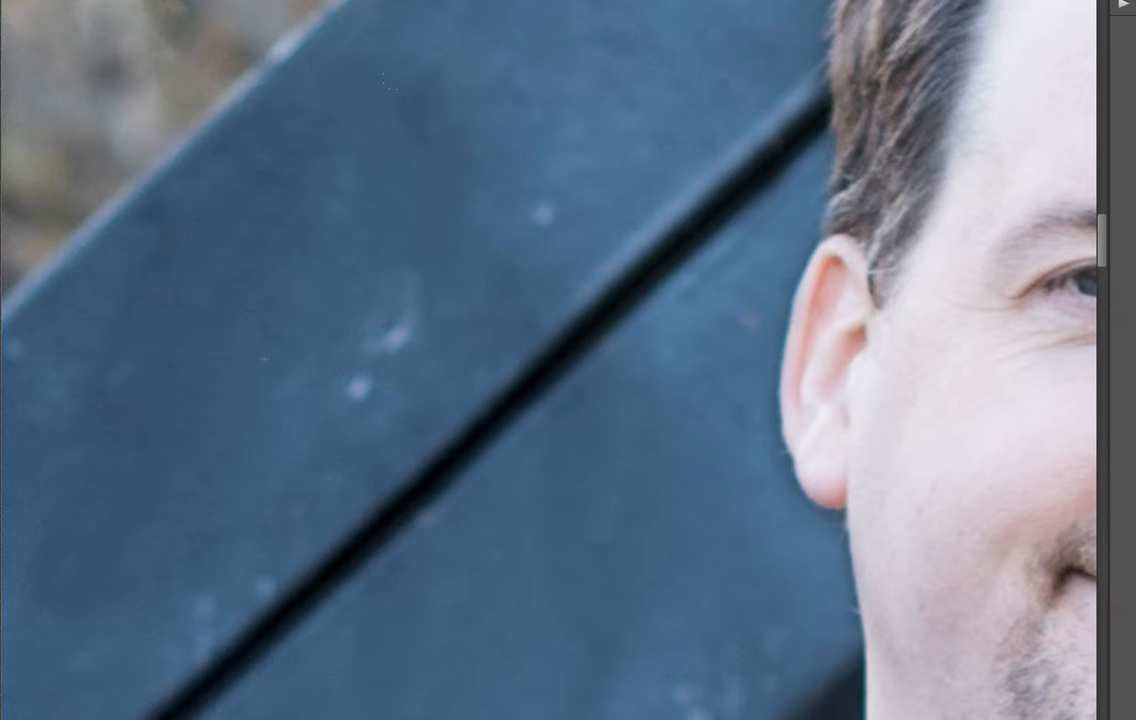
pyautogui.moveTo(449, 172)
pyautogui.mouseDown()
pyautogui.moveTo(530, 165)
pyautogui.moveTo(557, 262)
pyautogui.mouseUp()
pyautogui.click(578, 152)
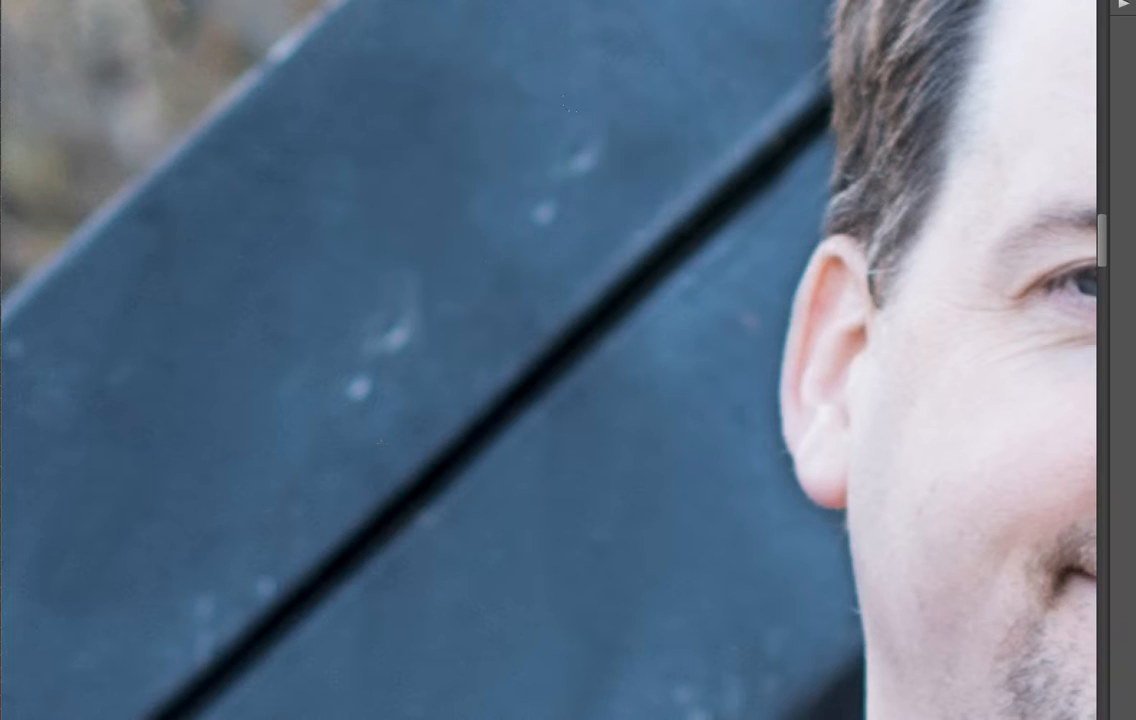
pyautogui.hotkey('ctrl', 'z')
# Step: Touch up the remaining tone differences on the beam's upper plank near the top of the man's head with the Clone Stamp
pyautogui.hotkey('ctrl', '0')
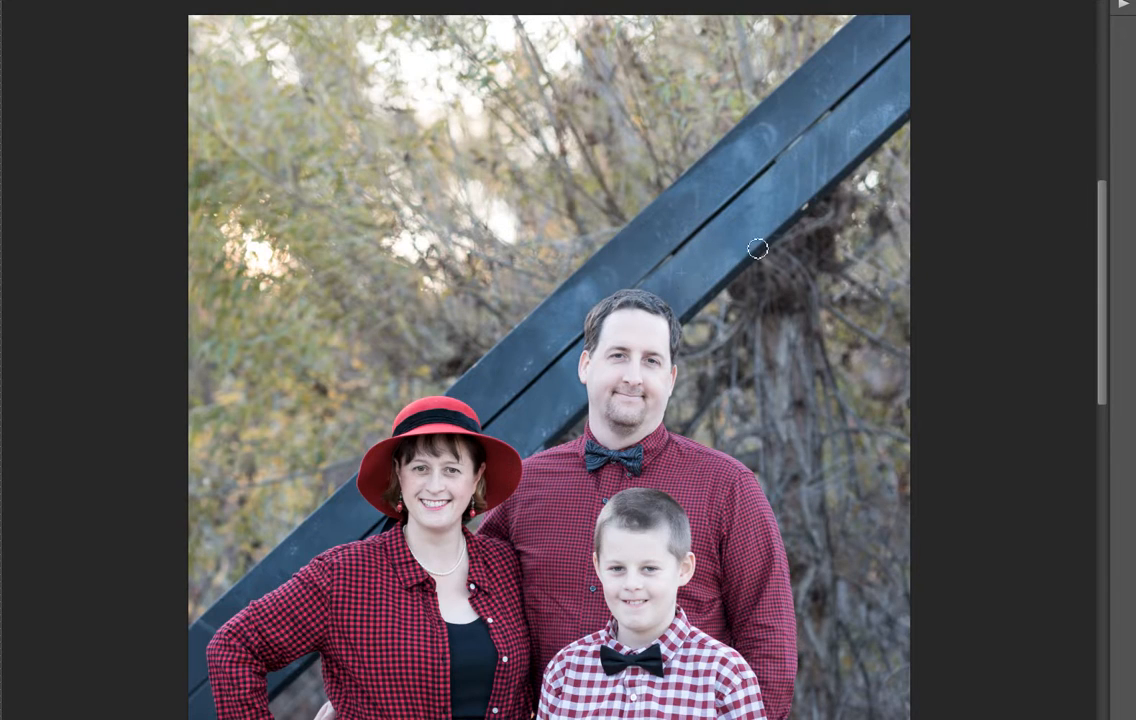
pyautogui.click(614, 274)
pyautogui.click(588, 289)
pyautogui.scroll(-3, 743, 450)
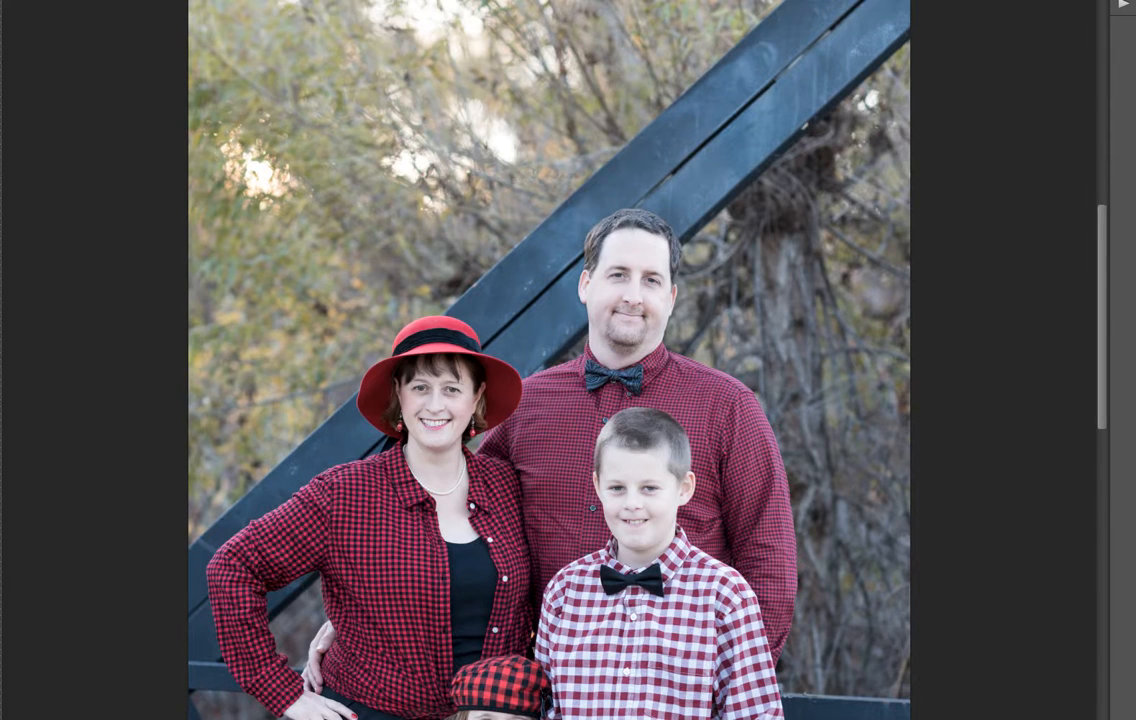
# Step: Flatten the cloned image and save a second history snapshot of the result
pyautogui.click(92, 1)
pyautogui.click(132, 386)
pyautogui.click(1122, 1)
pyautogui.click(1063, 652)
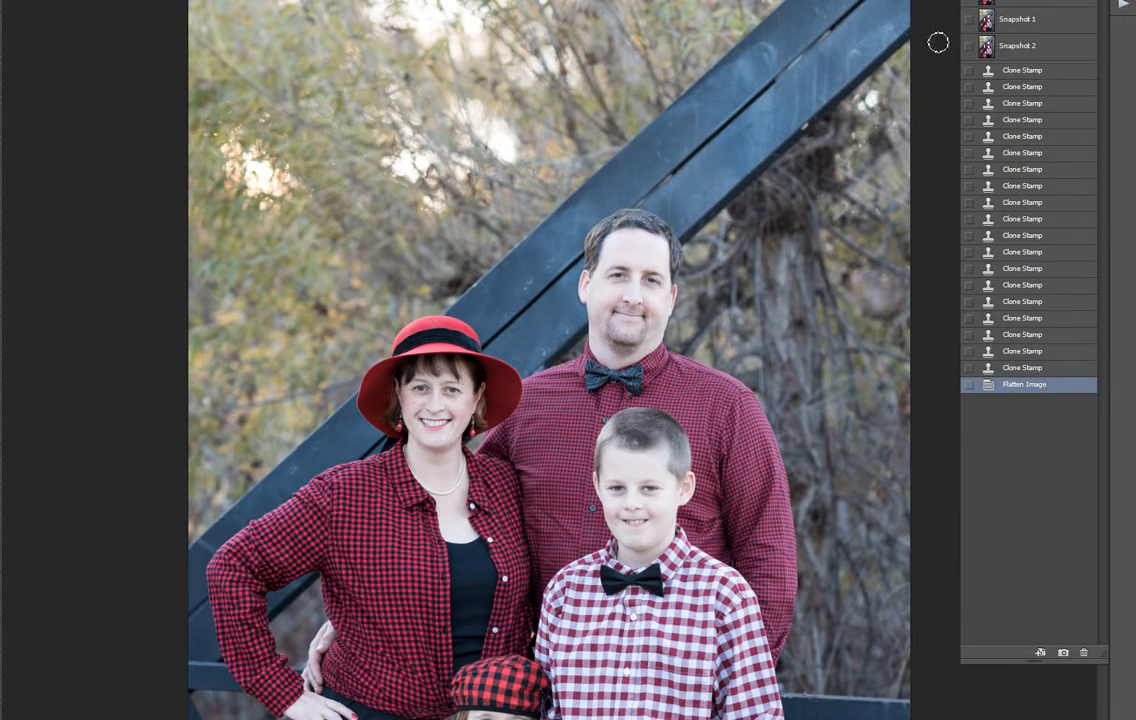
# Step: Compare the original image state with Snapshot 2 across the whole photo, ending on Snapshot 2
pyautogui.hotkey('ctrl', '0')
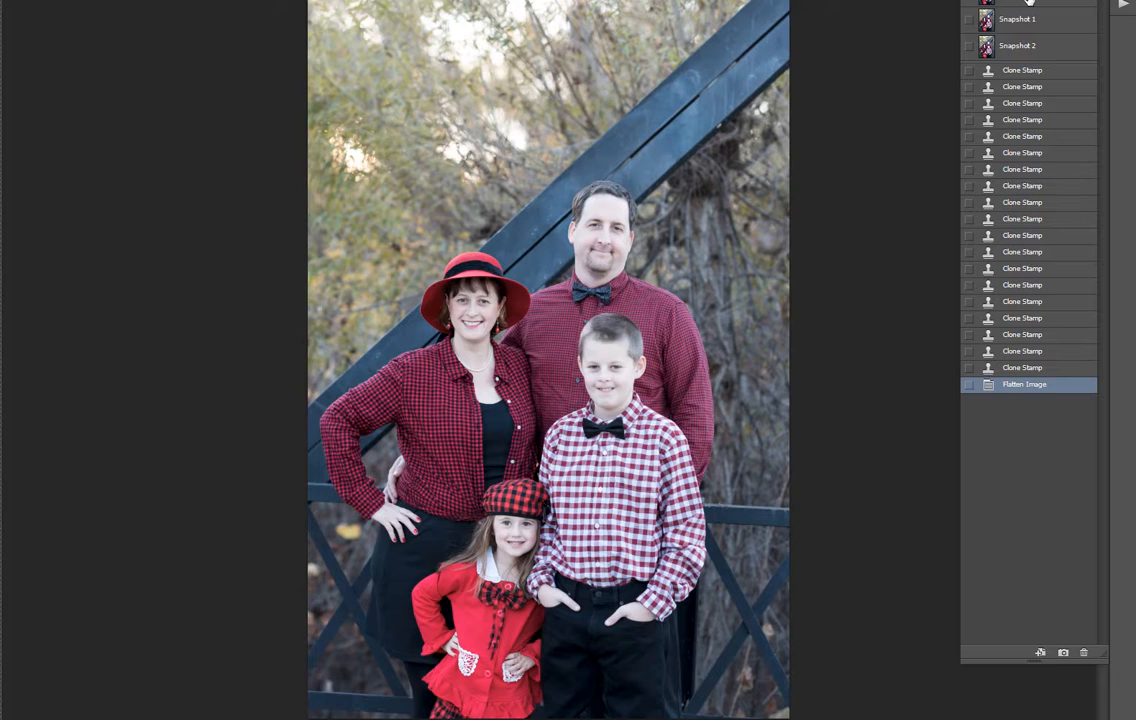
pyautogui.click(1030, 3)
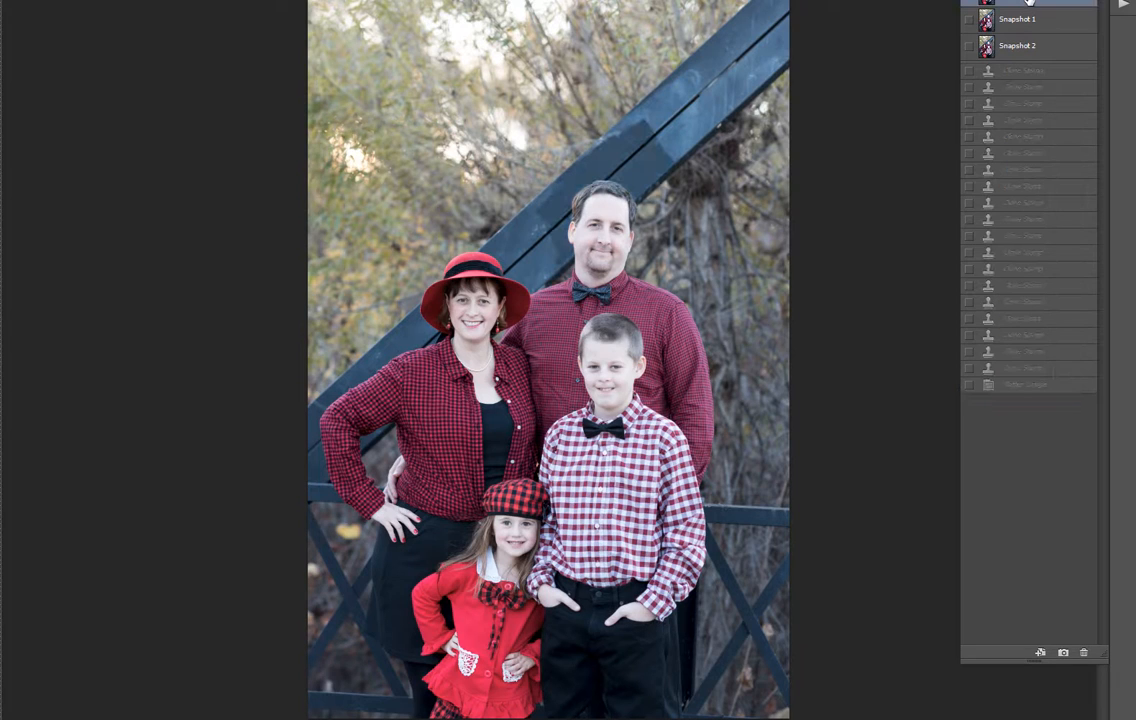
pyautogui.click(1017, 47)
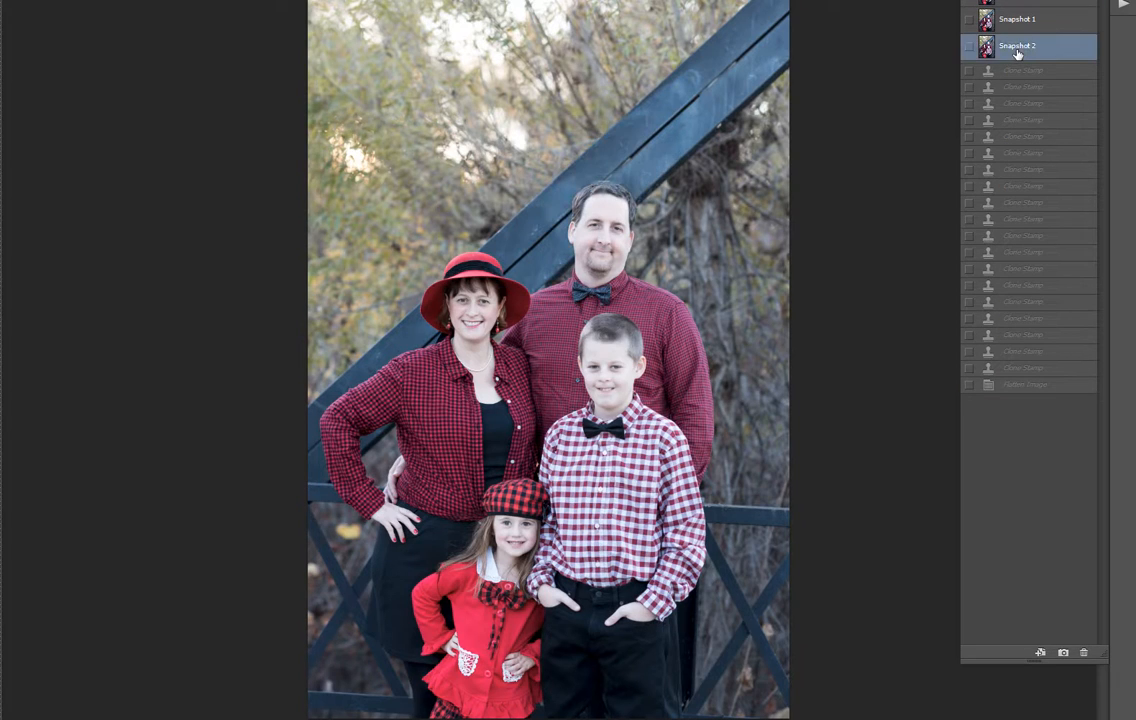